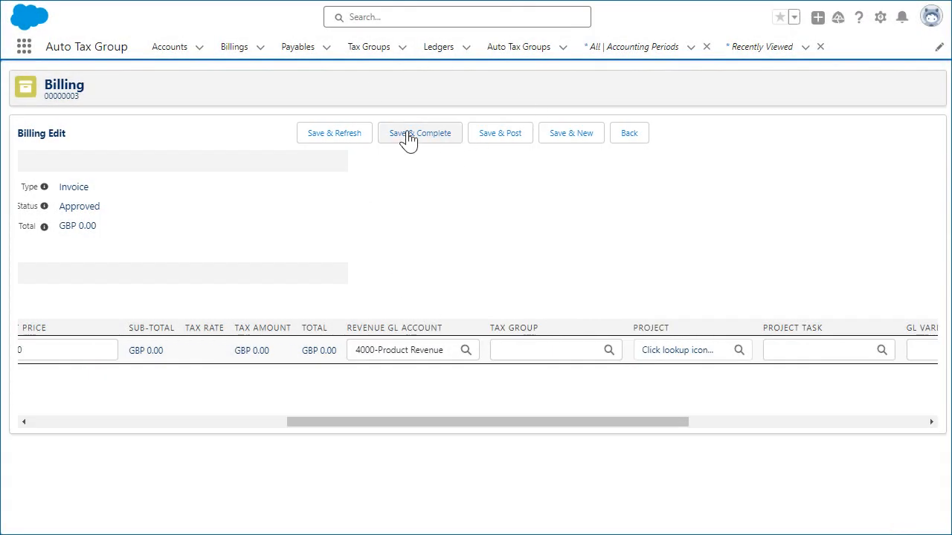
- Save and complete the Dickenson plc (GB) invoice's billing line and review the resulting invoice summary
{"action": "left_click", "coordinate": [408, 138]}
{"action": "scroll", "coordinate": [417, 257], "scroll_direction": "down", "scroll_amount": 4}
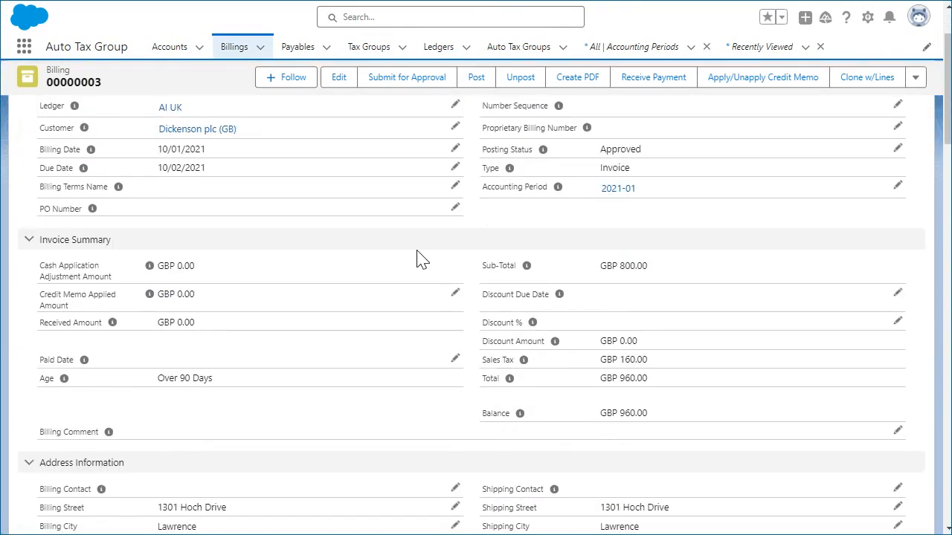
{"action": "scroll", "coordinate": [420, 258], "scroll_direction": "down", "scroll_amount": 4}
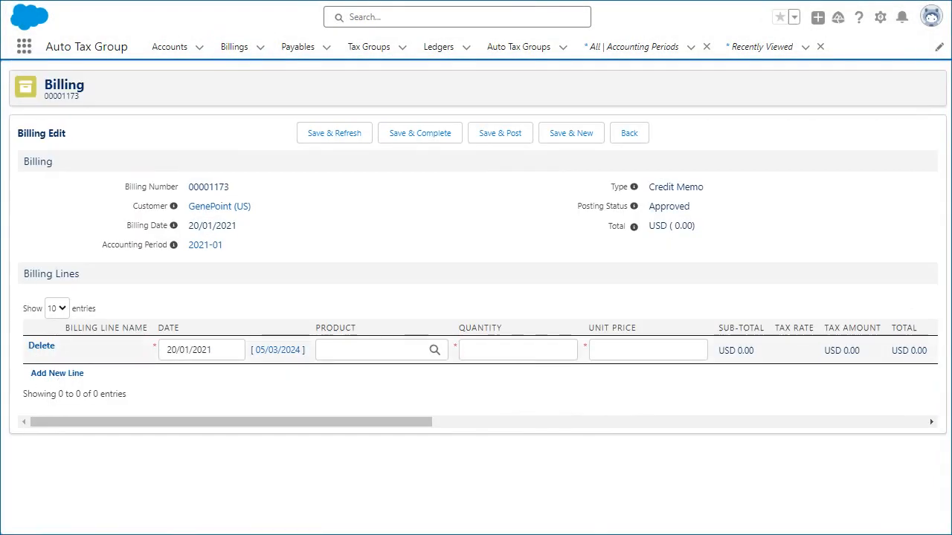
- Add a GenWatt Diesel 10kW line with quantity 1 and unit price 800 to the GenePoint (US) credit memo, complete it and open the line
{"action": "left_click", "coordinate": [364, 359]}
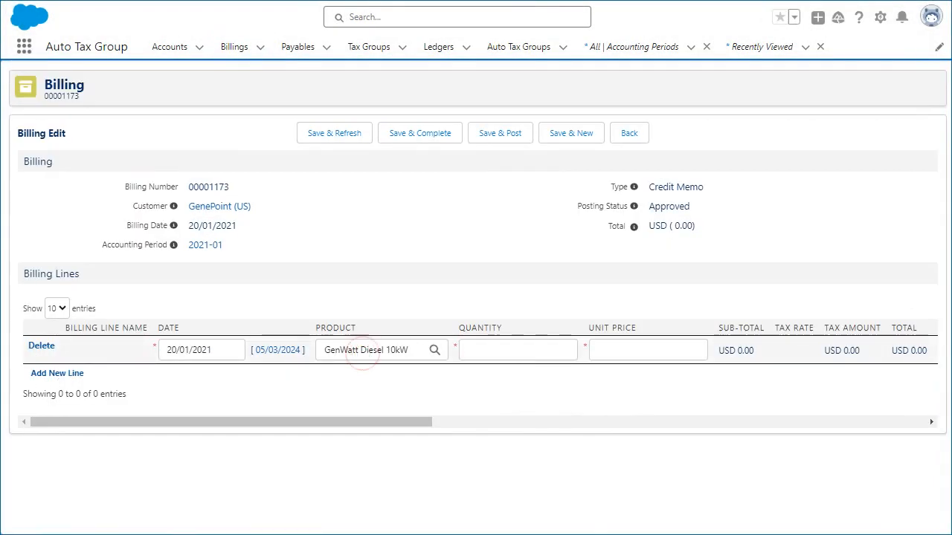
{"action": "left_click", "coordinate": [518, 350]}
{"action": "type", "text": "1"}
{"action": "key", "text": "Tab"}
{"action": "type", "text": "800"}
{"action": "left_click", "coordinate": [688, 418]}
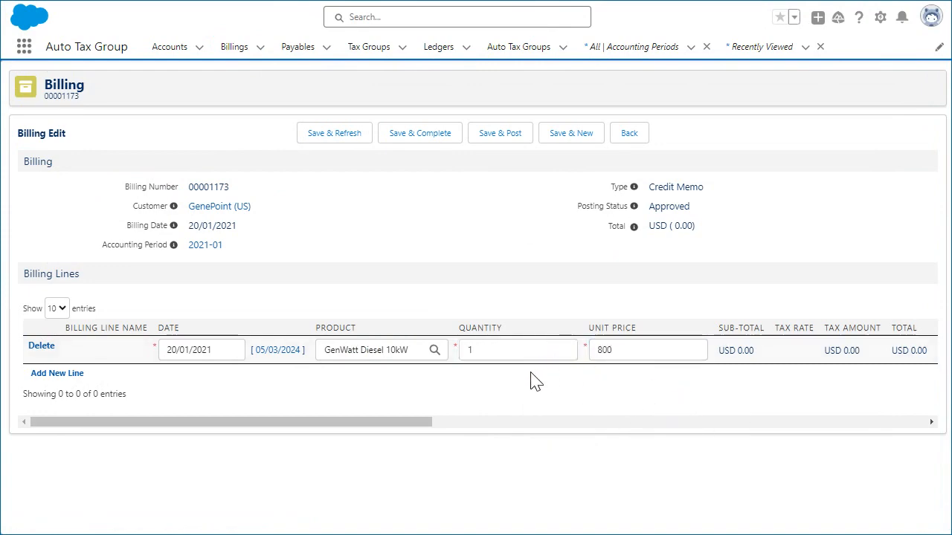
{"action": "left_click", "coordinate": [416, 136]}
{"action": "scroll", "coordinate": [420, 146], "scroll_direction": "down", "scroll_amount": 4}
{"action": "scroll", "coordinate": [420, 146], "scroll_direction": "down", "scroll_amount": 1}
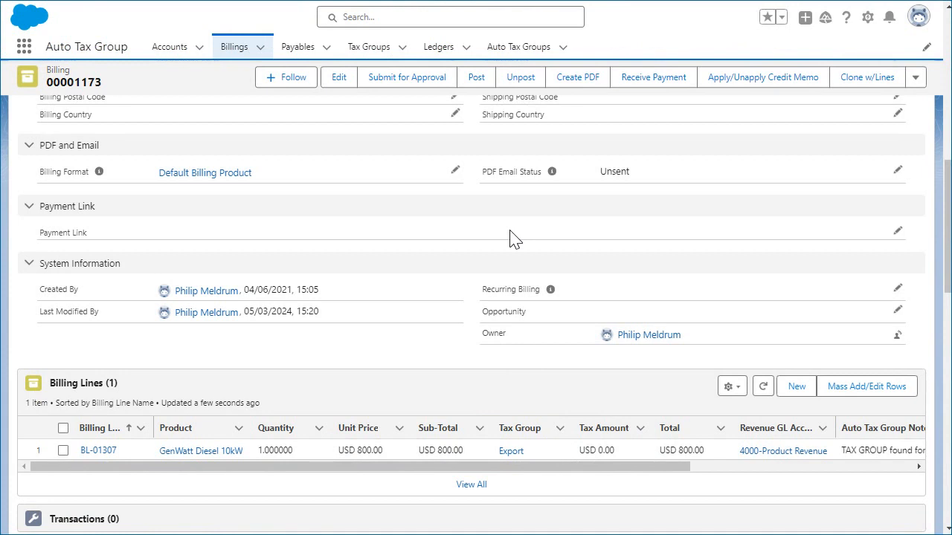
{"action": "left_click", "coordinate": [98, 450]}
- Enable manual tax group selection on the billing line, replace its tax group with FR-20% (VAT on Sales) and save
{"action": "left_click", "coordinate": [897, 253]}
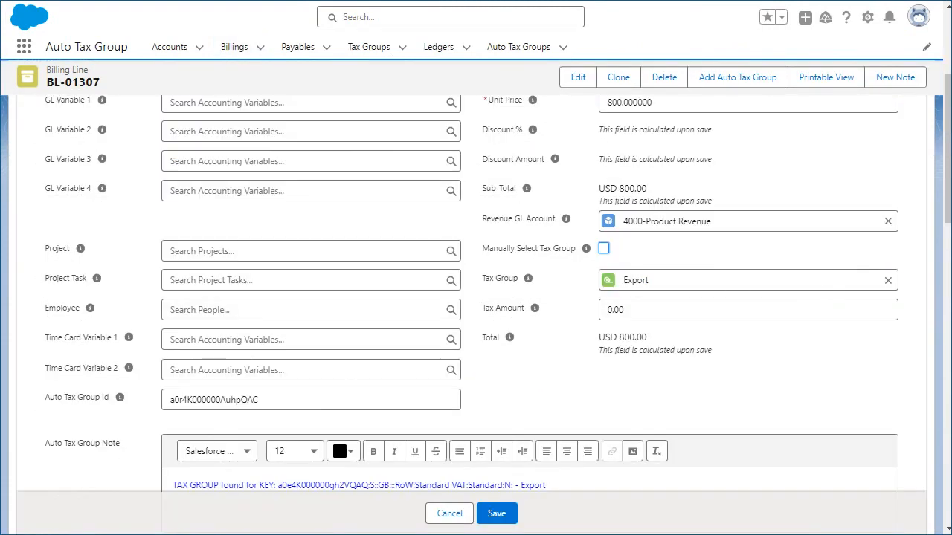
{"action": "left_click", "coordinate": [603, 249]}
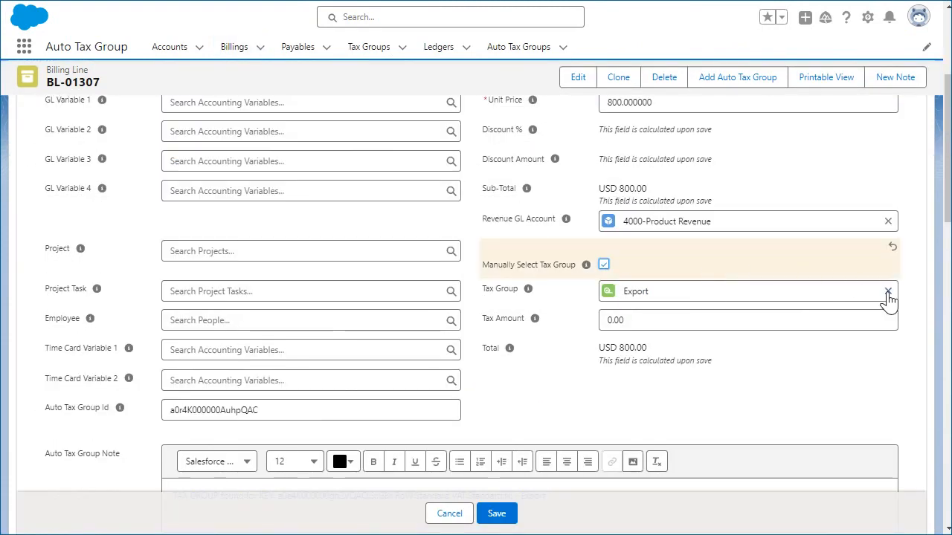
{"action": "left_click", "coordinate": [888, 292]}
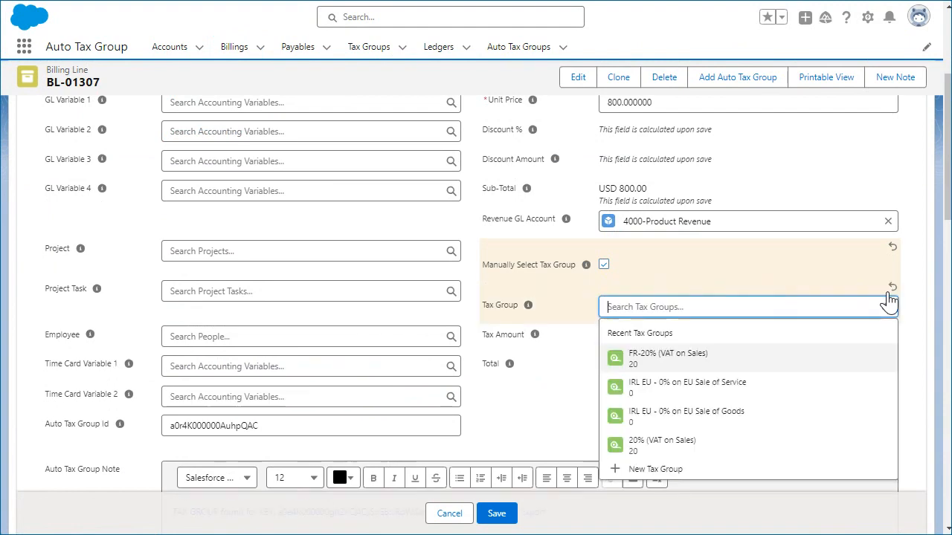
{"action": "left_click", "coordinate": [669, 359]}
{"action": "left_click", "coordinate": [496, 513]}
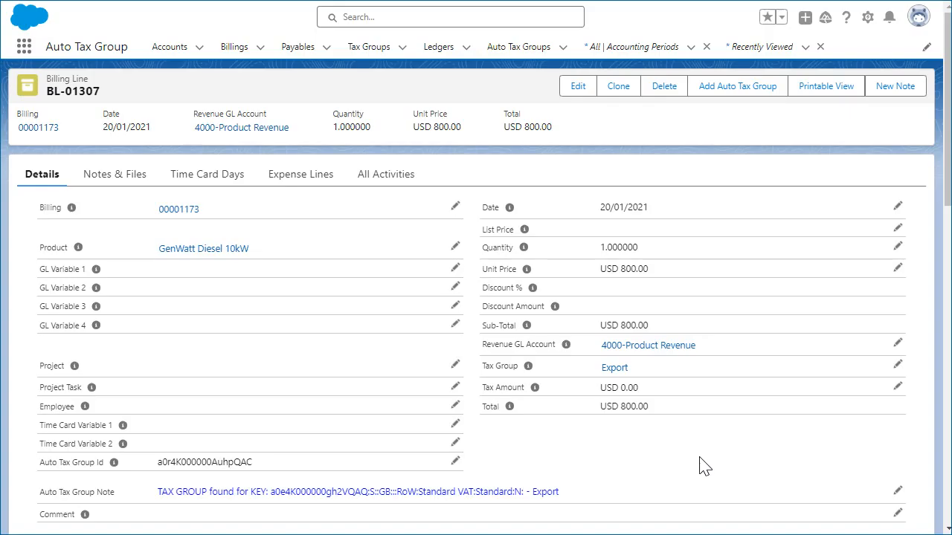
- Open the Add Auto Tax Group page for the billing line and examine its customer, ship-to region and VAT number settings
{"action": "left_click", "coordinate": [735, 88]}
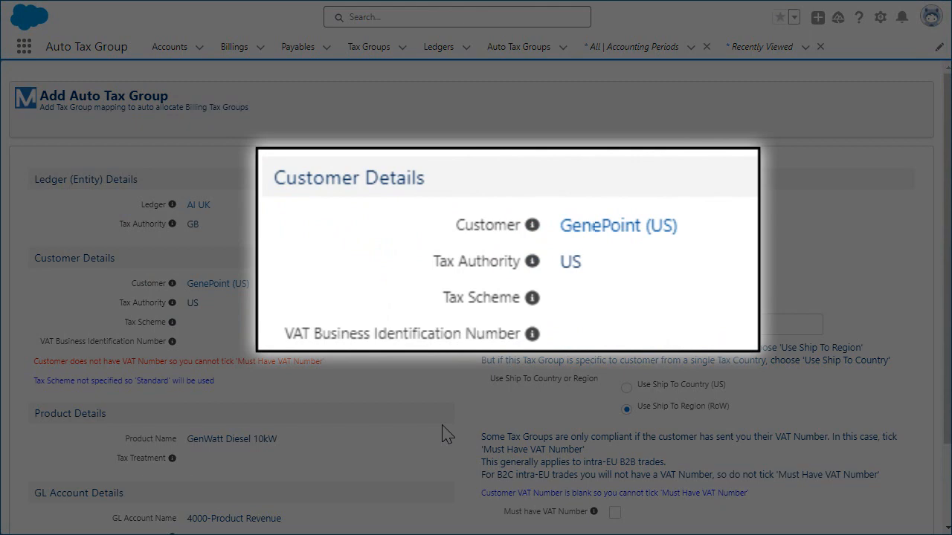
{"action": "scroll", "coordinate": [444, 433], "scroll_direction": "down", "scroll_amount": 1}
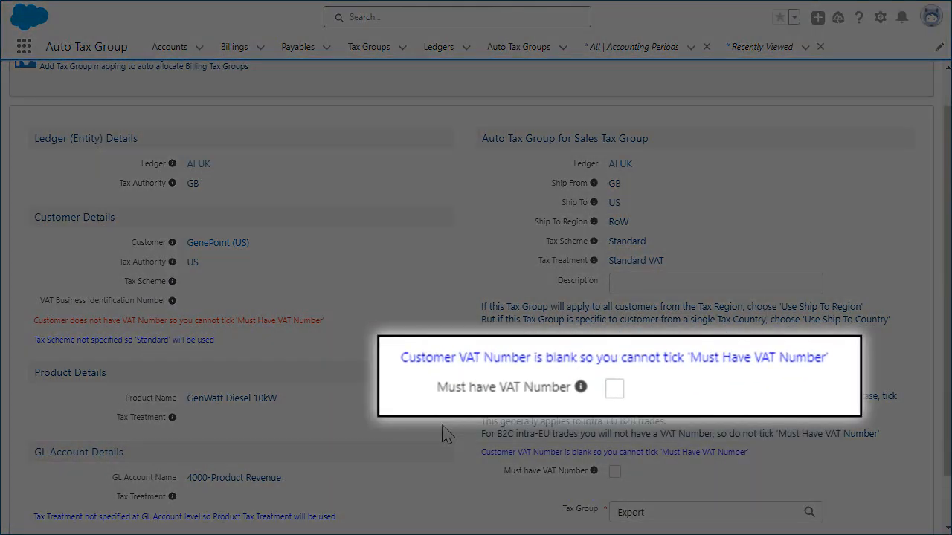
{"action": "scroll", "coordinate": [446, 435], "scroll_direction": "down", "scroll_amount": 1}
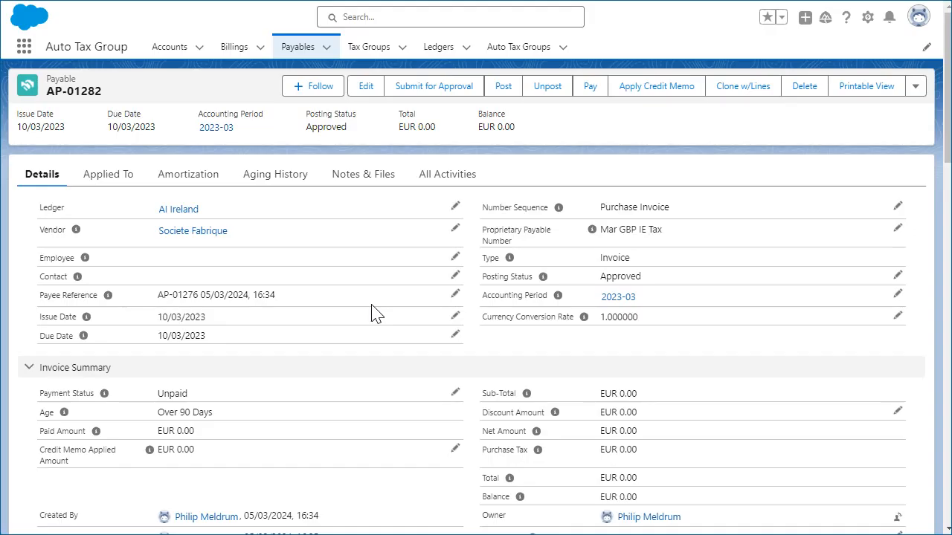
- Start a new payable line on the Societe Fabrique invoice with GenWatt Diesel 200kW as the product
{"action": "scroll", "coordinate": [375, 312], "scroll_direction": "down", "scroll_amount": 3}
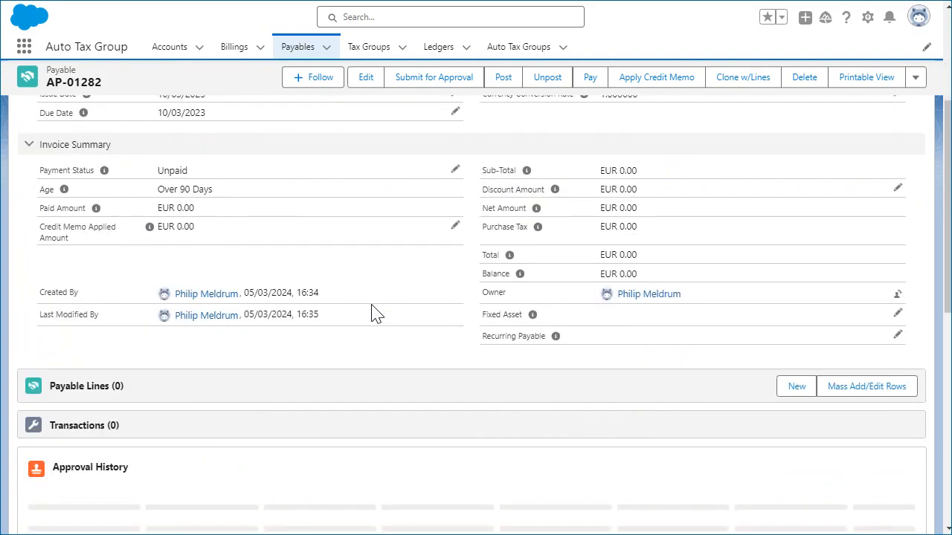
{"action": "left_click", "coordinate": [794, 390]}
{"action": "left_click", "coordinate": [643, 323]}
{"action": "type", "text": "gen"}
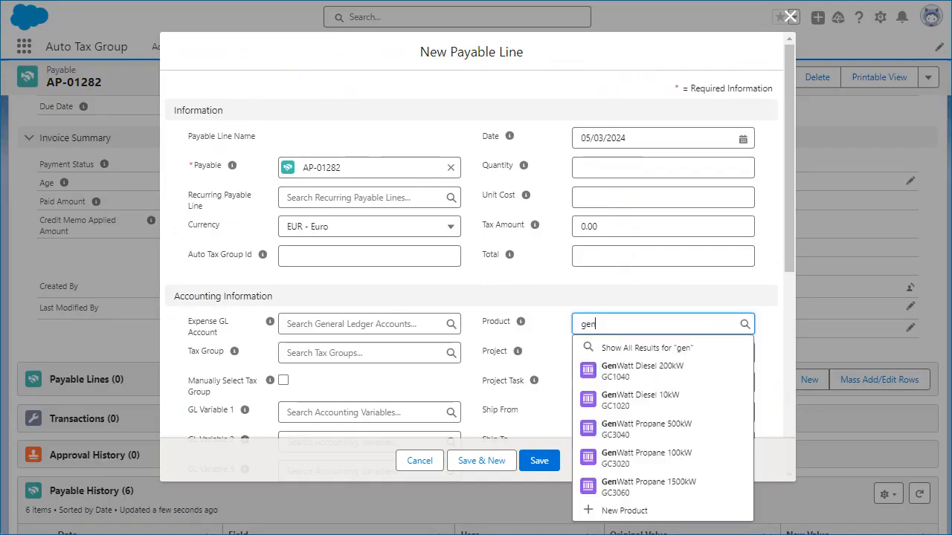
{"action": "left_click", "coordinate": [646, 369]}
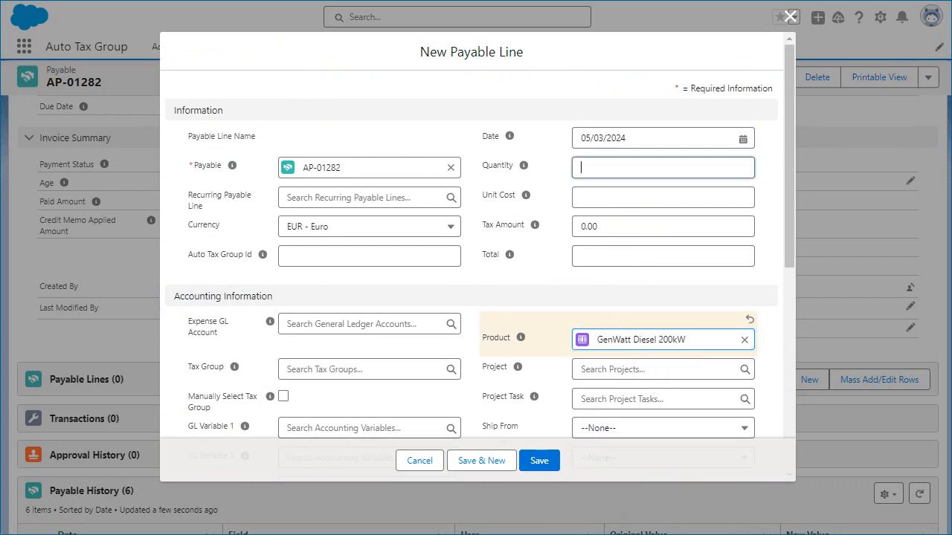
- Set the payable line's quantity to 1, unit cost to 600 and expense account to 5000-Cost of Goods Sold, and try to save it
{"action": "left_click", "coordinate": [663, 168]}
{"action": "type", "text": "1"}
{"action": "left_click", "coordinate": [663, 213]}
{"action": "type", "text": "600"}
{"action": "left_click", "coordinate": [363, 356]}
{"action": "type", "text": "cost"}
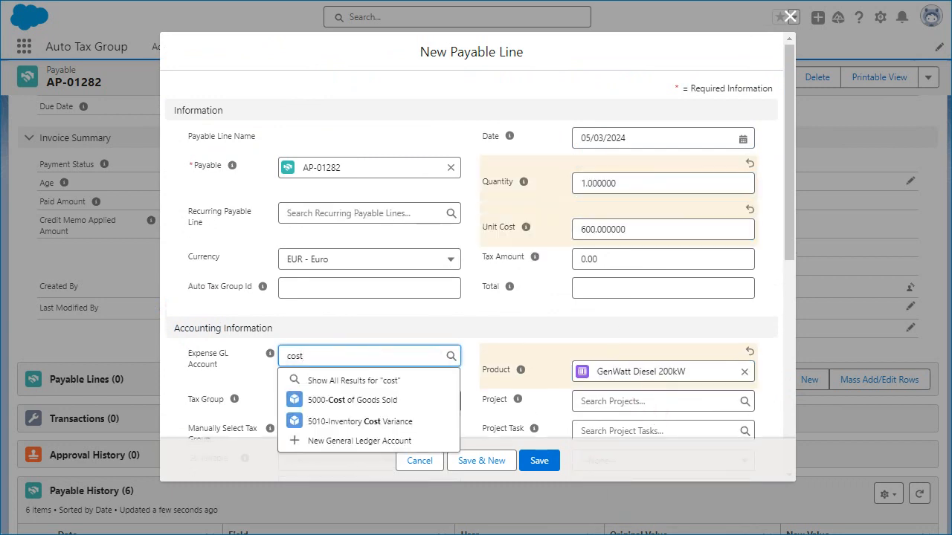
{"action": "left_click", "coordinate": [374, 402]}
{"action": "left_click", "coordinate": [538, 461]}
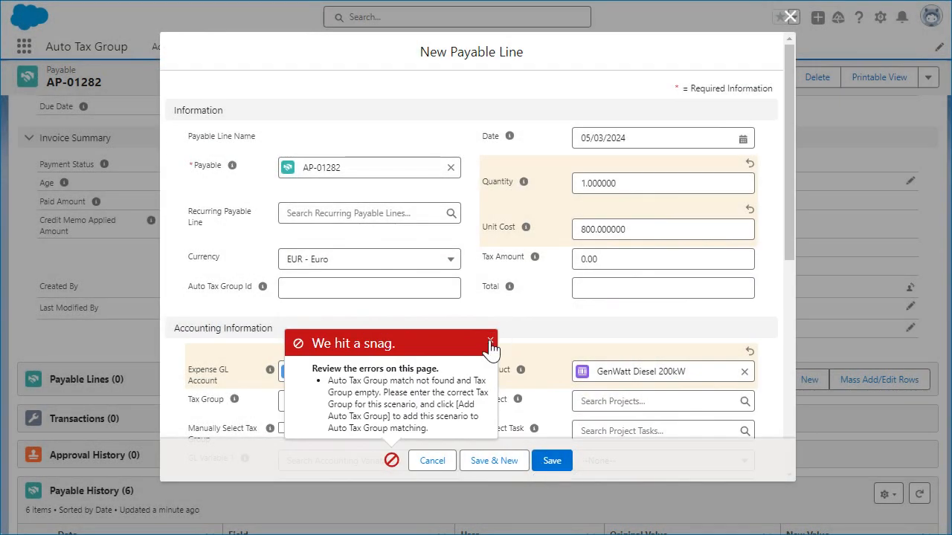
- Set the payable line's tax group to IRL EU Purchase Goods Reverse Charge and save the line
{"action": "left_click", "coordinate": [489, 343]}
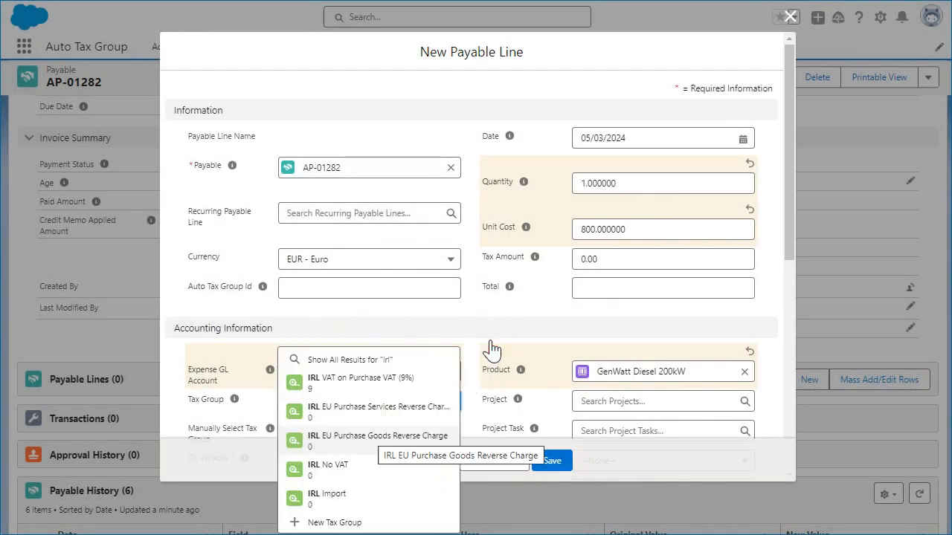
{"action": "left_click", "coordinate": [378, 435]}
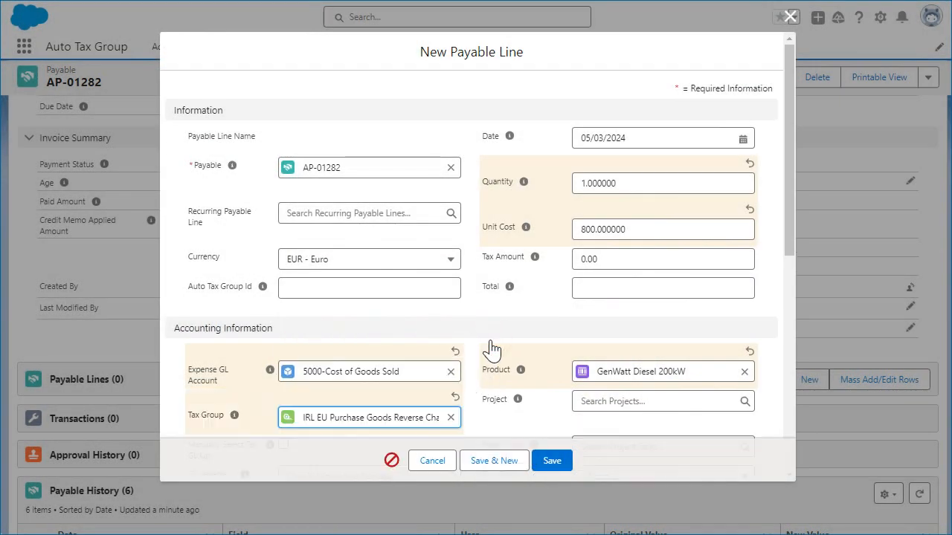
{"action": "left_click", "coordinate": [551, 461]}
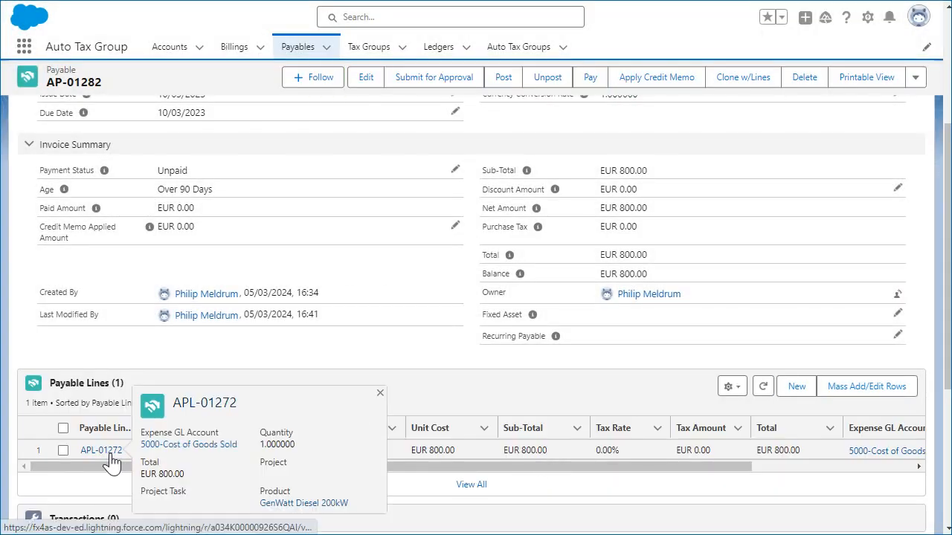
- Open the saved payable line and add an Auto Tax Group mapping using ship-from region EU and tax group IRL EU Purchase Goods Reverse Charge
{"action": "left_click", "coordinate": [101, 450]}
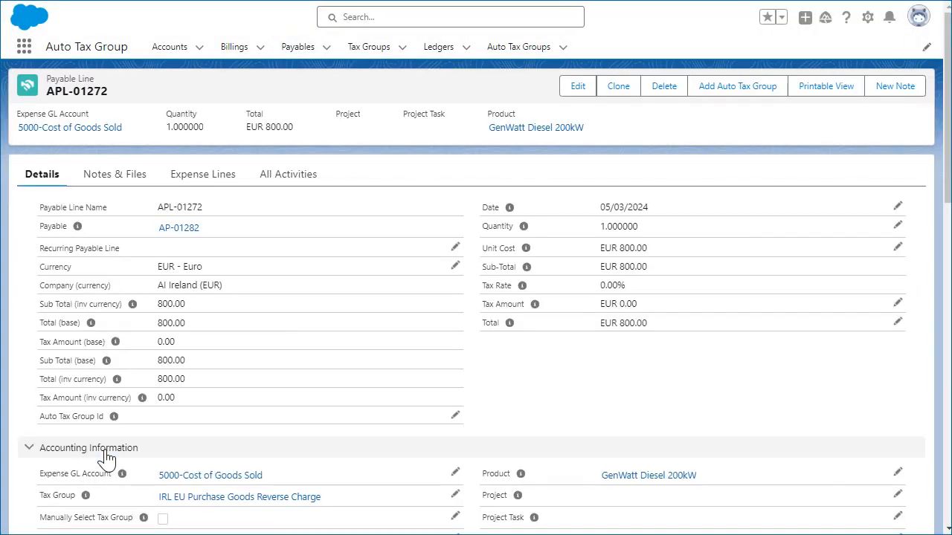
{"action": "scroll", "coordinate": [200, 445], "scroll_direction": "down", "scroll_amount": 3}
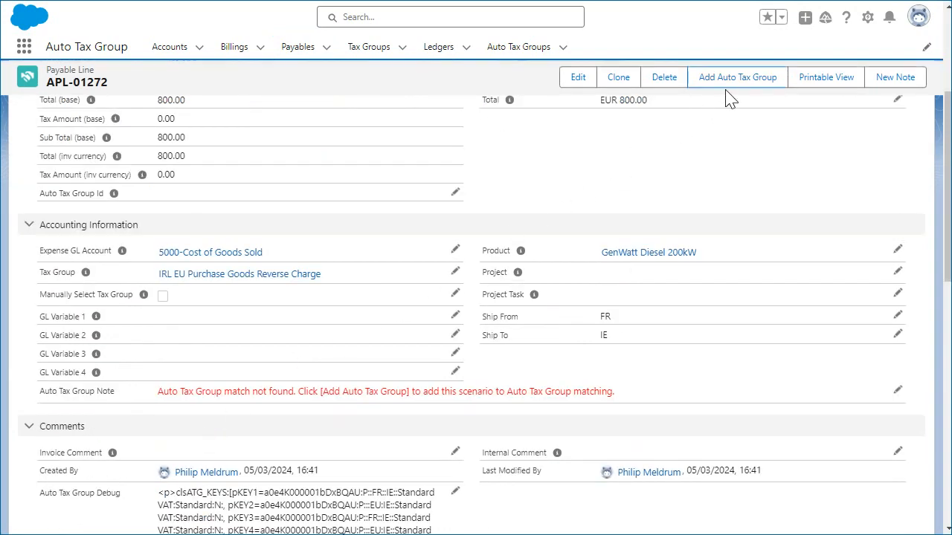
{"action": "left_click", "coordinate": [744, 88]}
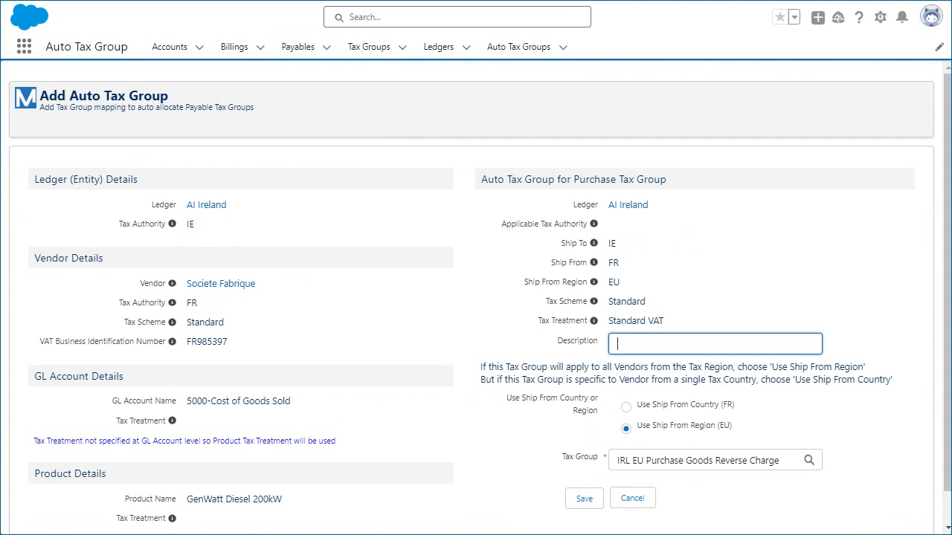
{"action": "left_click", "coordinate": [585, 498]}
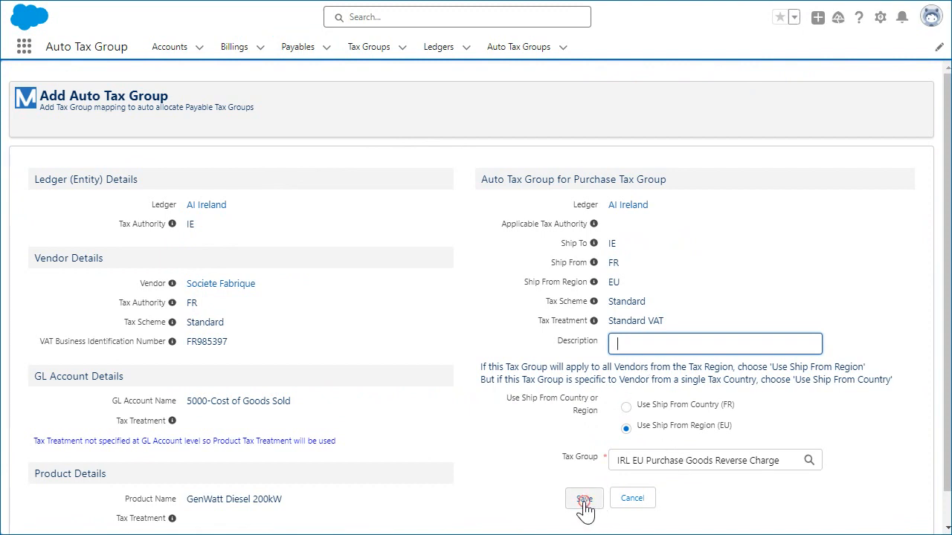
- Add and save a second payable line for GenWatt Propane 500kW with quantity 1, unit cost 2,000 and expense account 5000-Cost of Goods Sold
{"action": "left_click", "coordinate": [796, 314]}
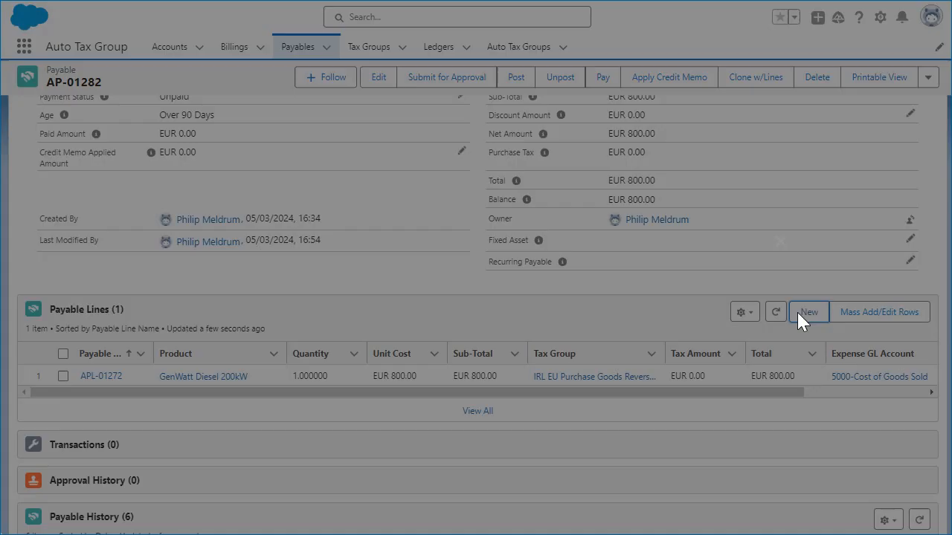
{"action": "left_click", "coordinate": [541, 461]}
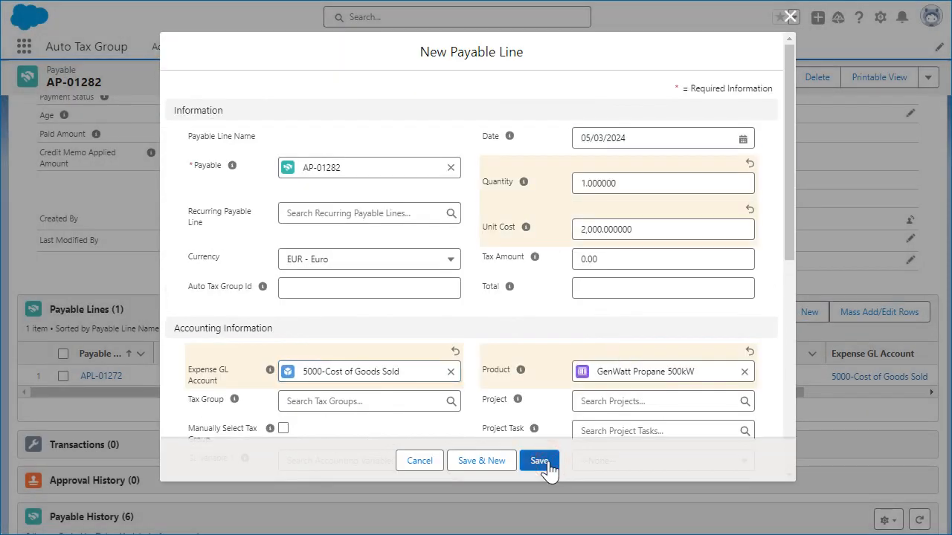